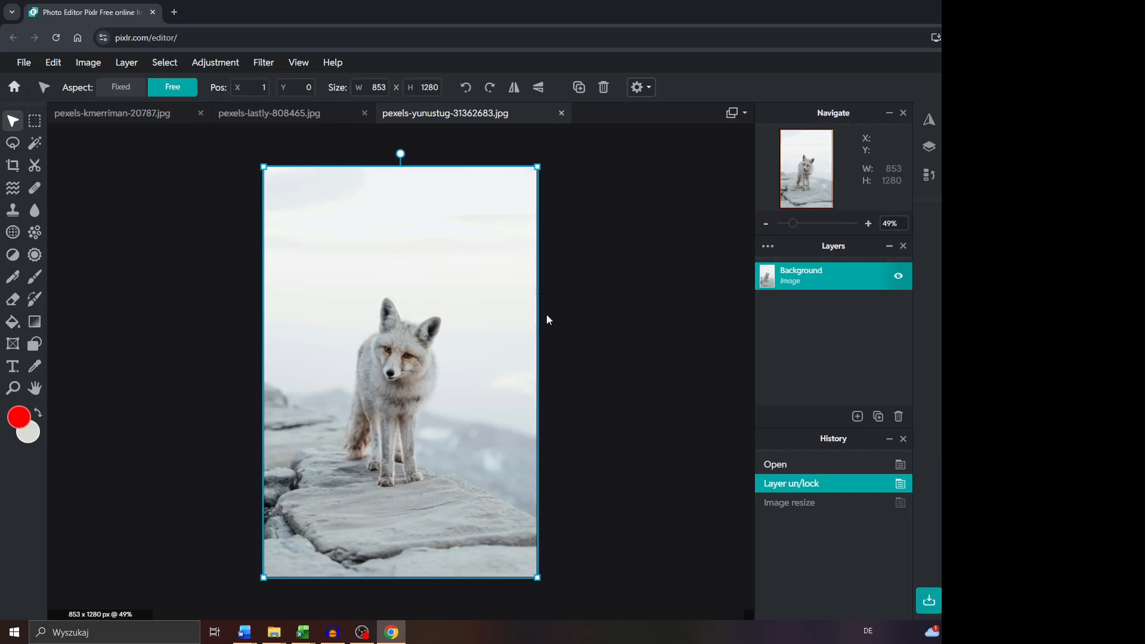
Check the Background layer's settings, including whether the layer is unlocked.
double_click(834, 277)
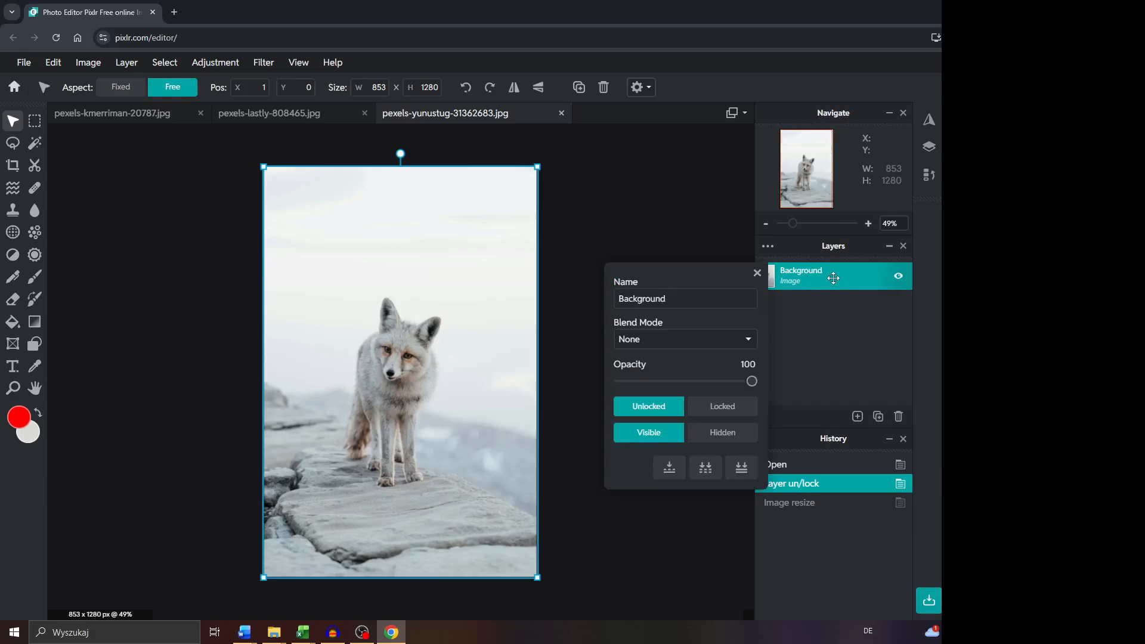
left_click(756, 273)
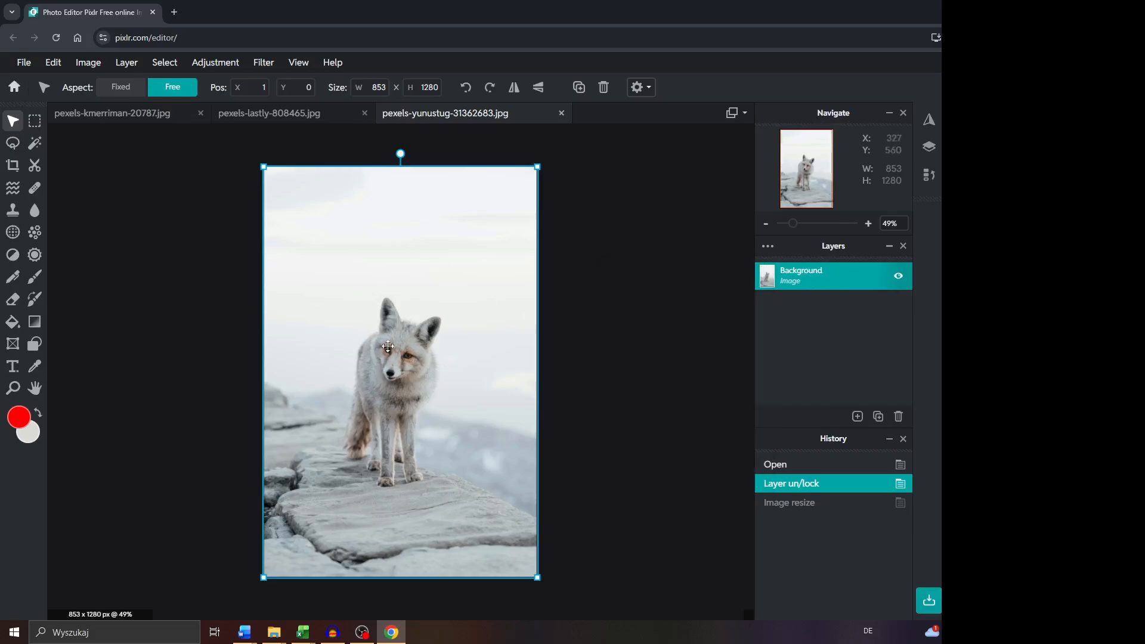
Resize the image to 3840 × 2160 px with the aspect constraint turned off.
left_click(94, 70)
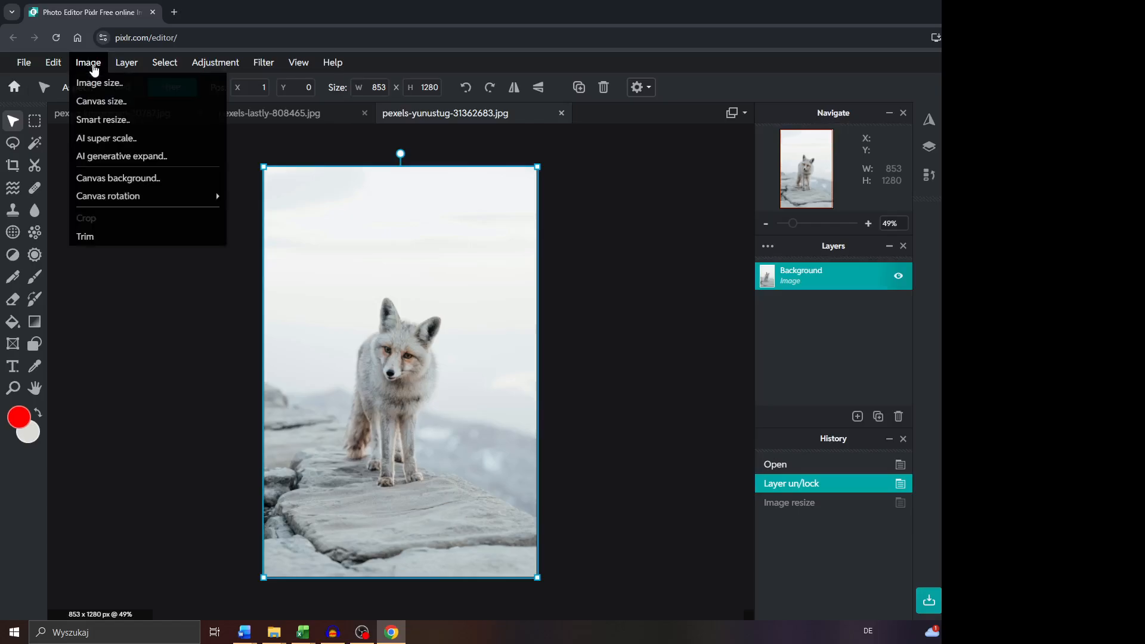
left_click(105, 83)
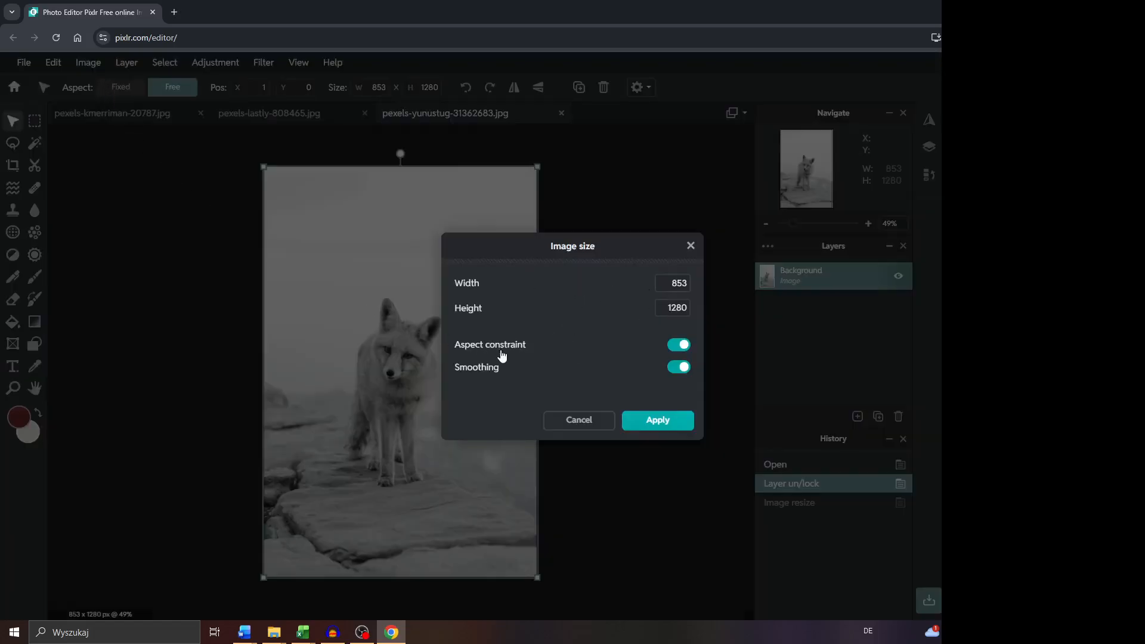
left_click(670, 349)
left_click(670, 282)
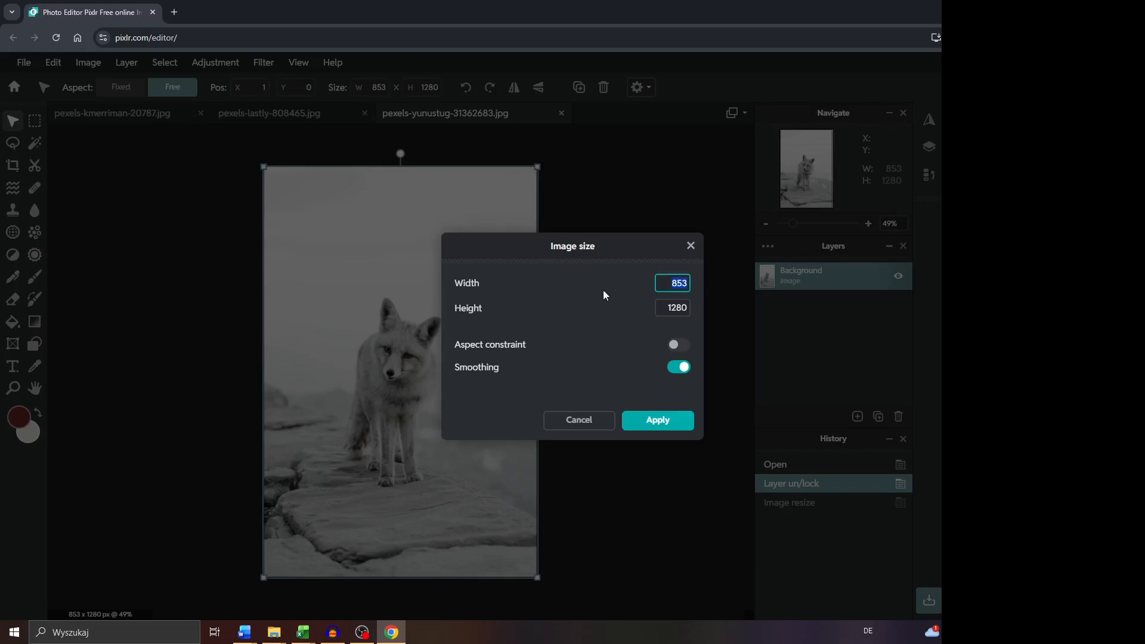
type("3840")
key("Tab")
type("2160")
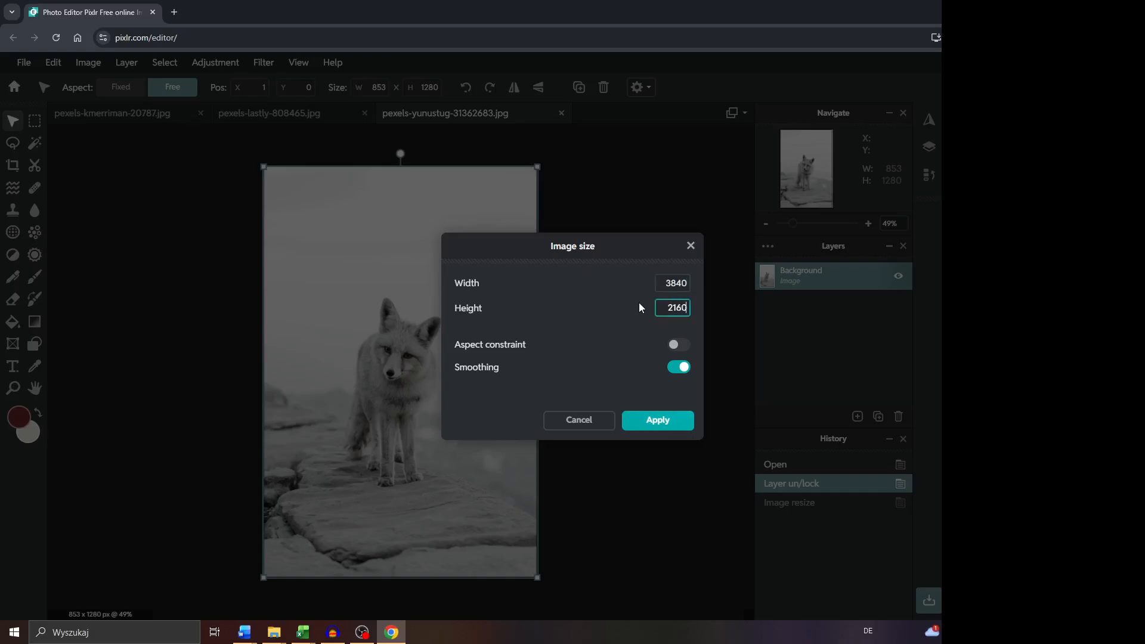
left_click(658, 421)
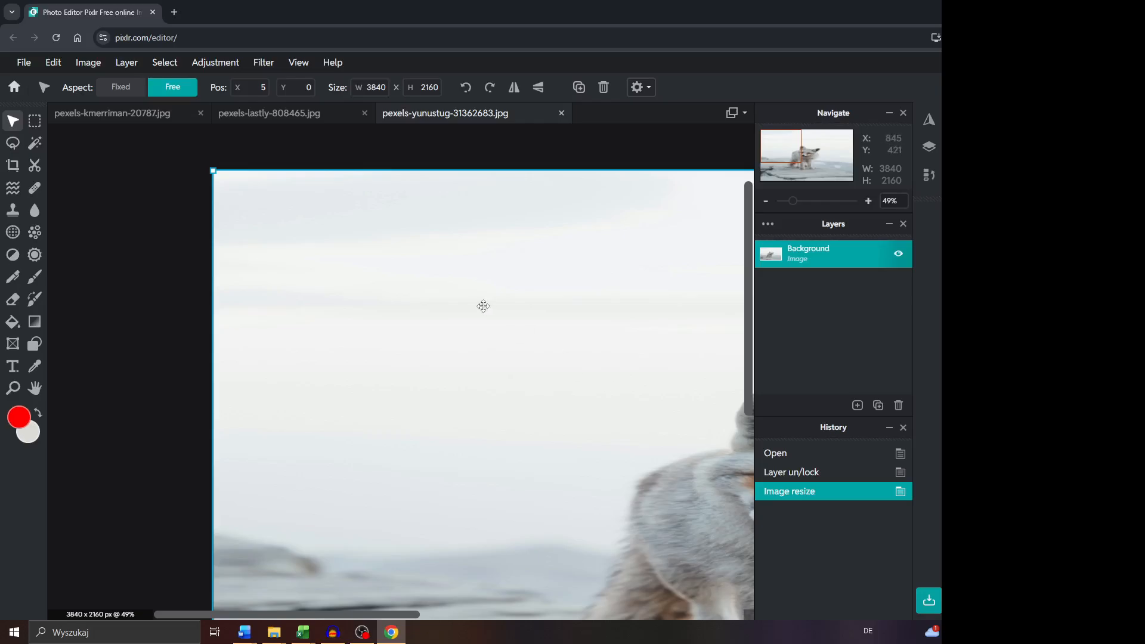
Undo the image resize.
scroll(448, 306, "down", 2)
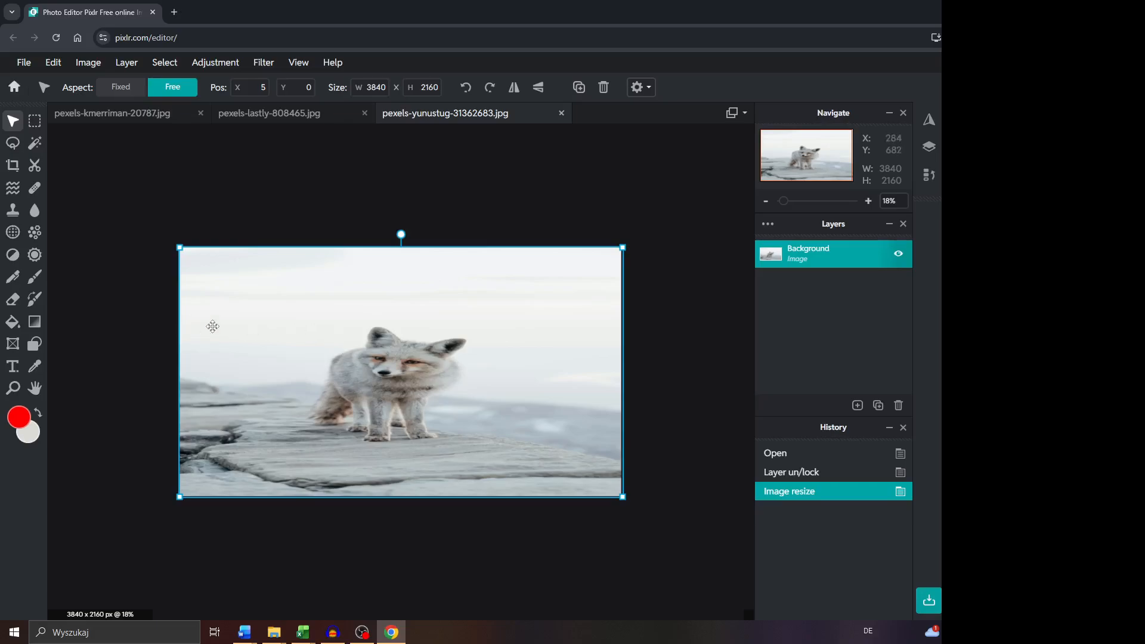
key("ctrl+z")
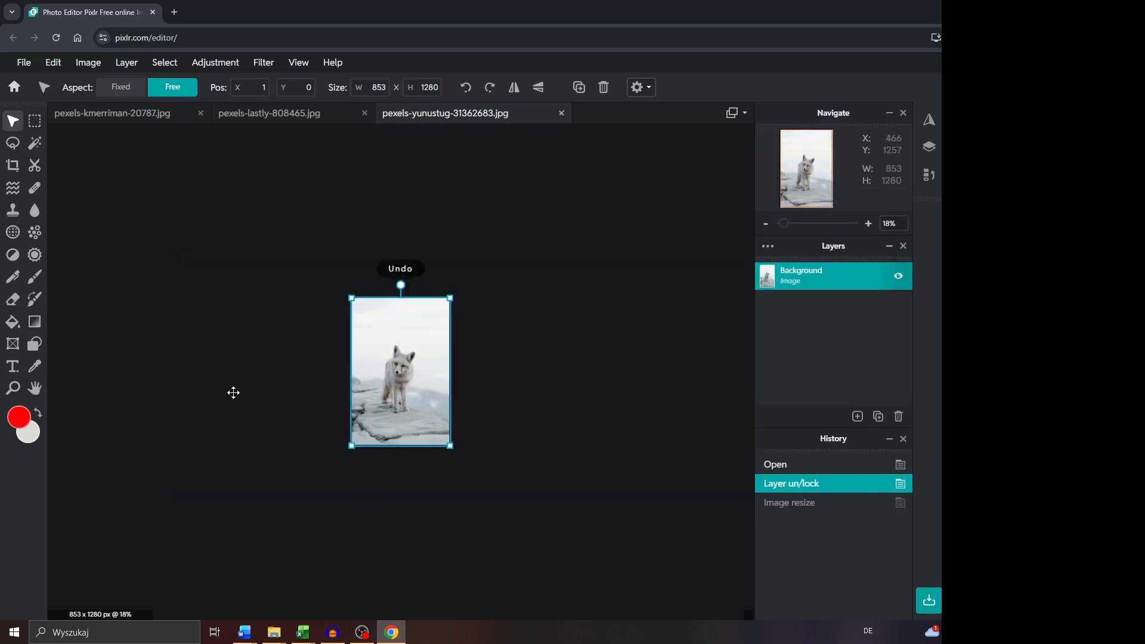
scroll(296, 350, "up", 4)
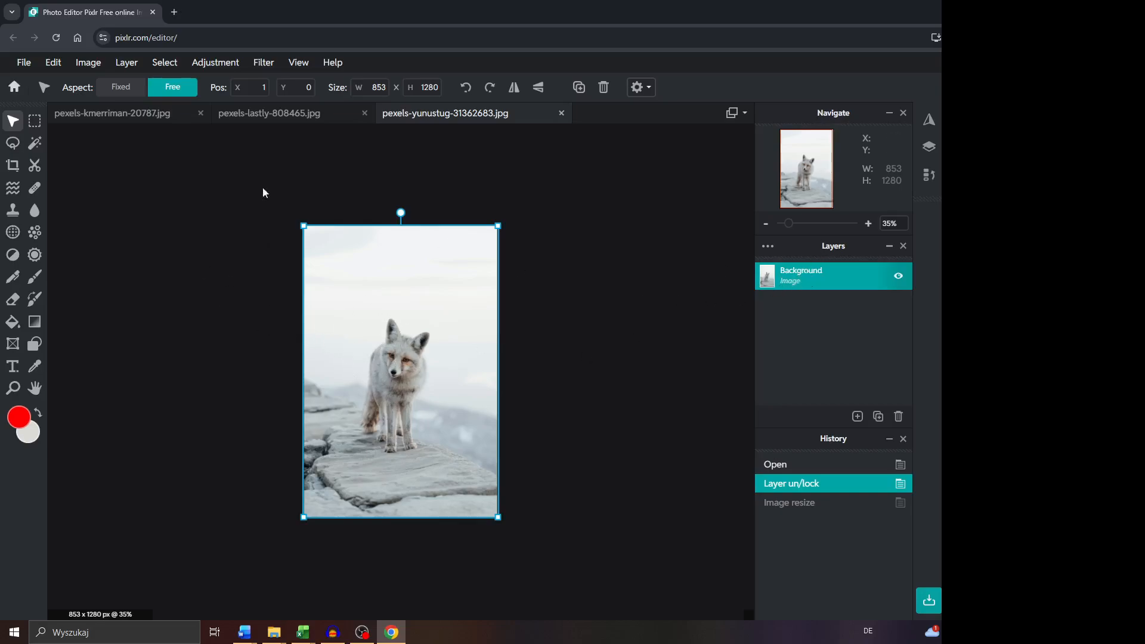
Set the canvas size to 3840 × 2160 px, keeping the photo anchored at the center.
left_click(95, 65)
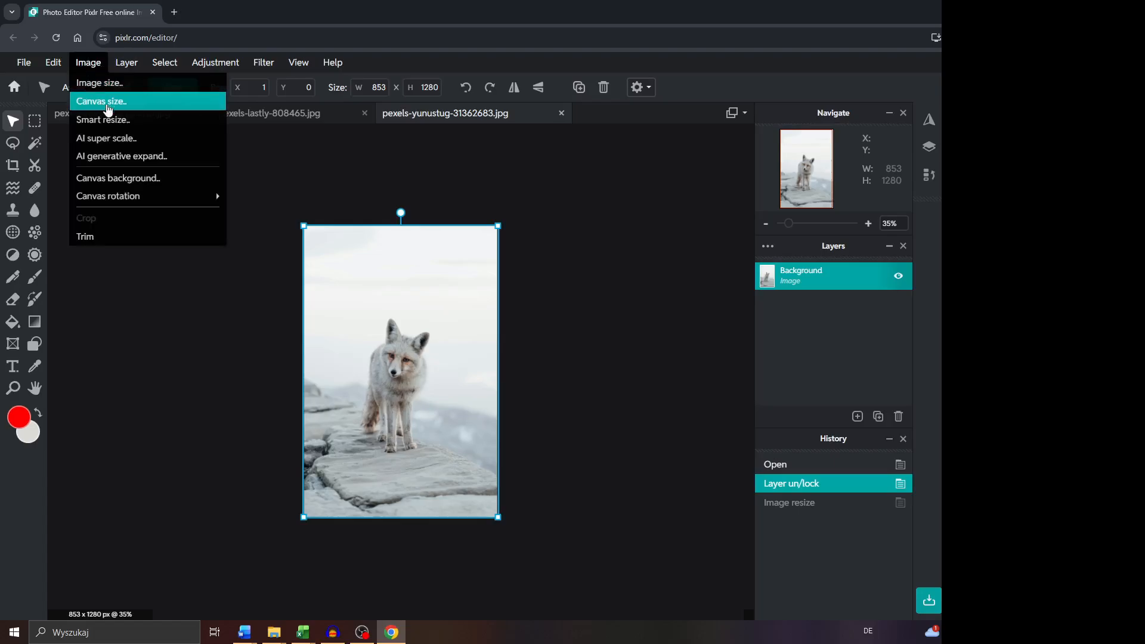
left_click(110, 102)
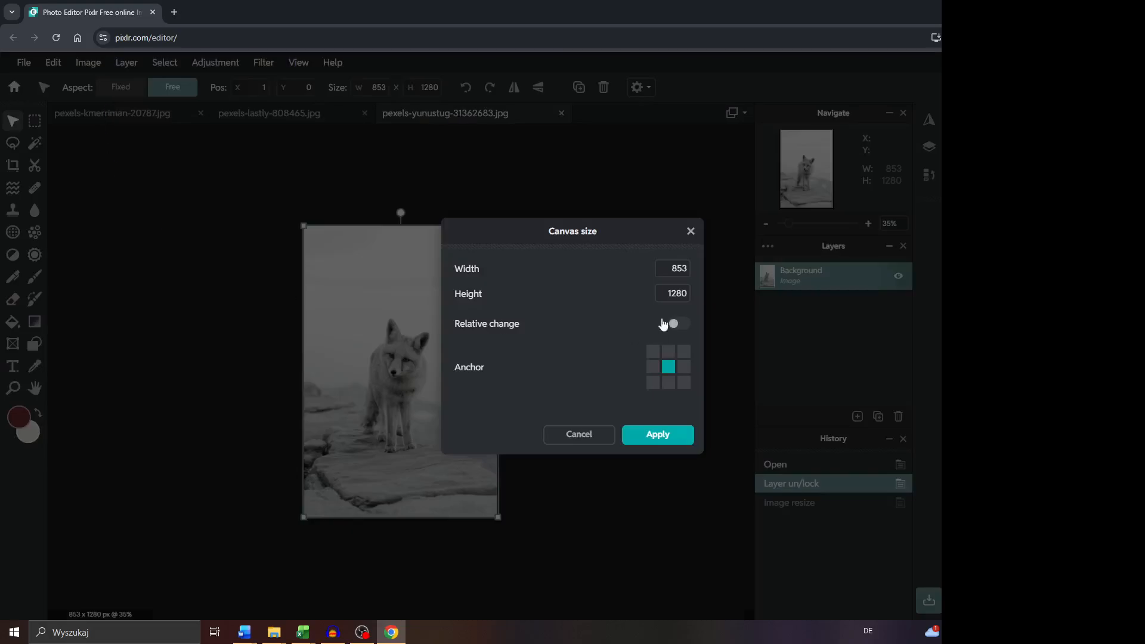
double_click(668, 268)
type("3840")
key("Tab")
type("2")
left_click(653, 432)
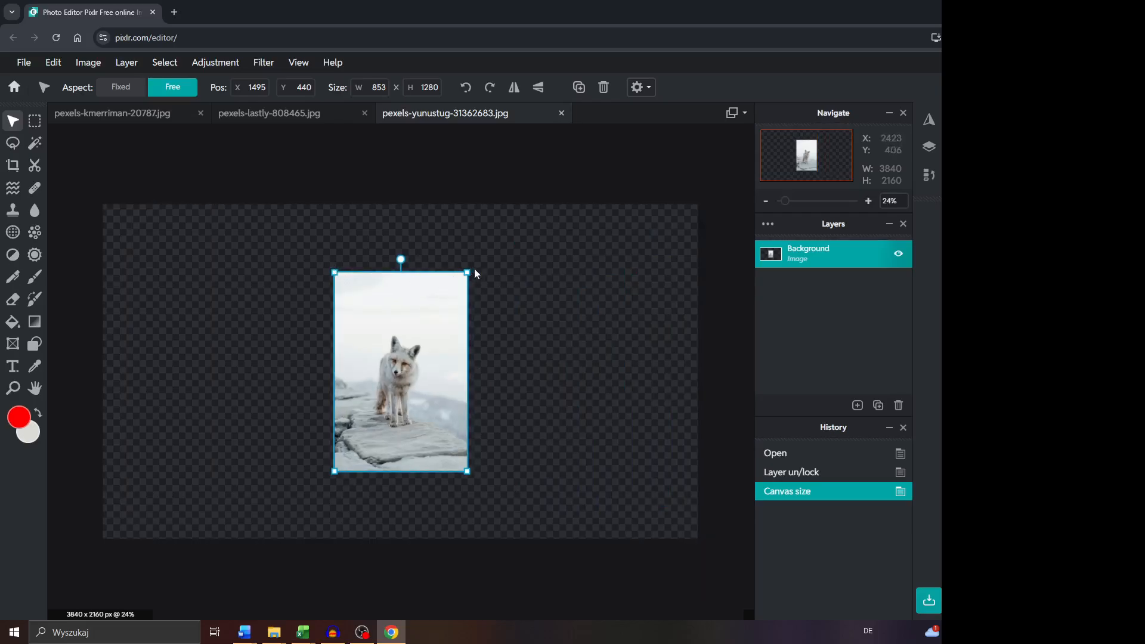
Enlarge and reposition the fox photo layer to about 4030 × 5074 px so it covers the whole canvas.
left_click_drag(334, 273, 231, 156)
left_click_drag(468, 469, 567, 552)
scroll(373, 491, "down", 2)
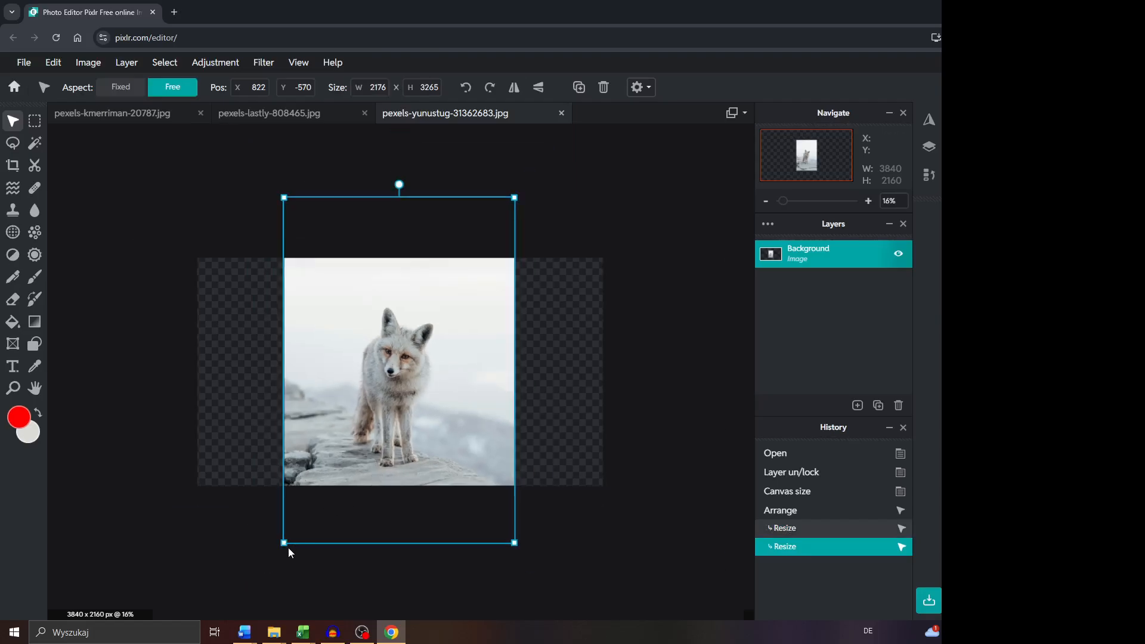
left_click_drag(283, 542, 270, 564)
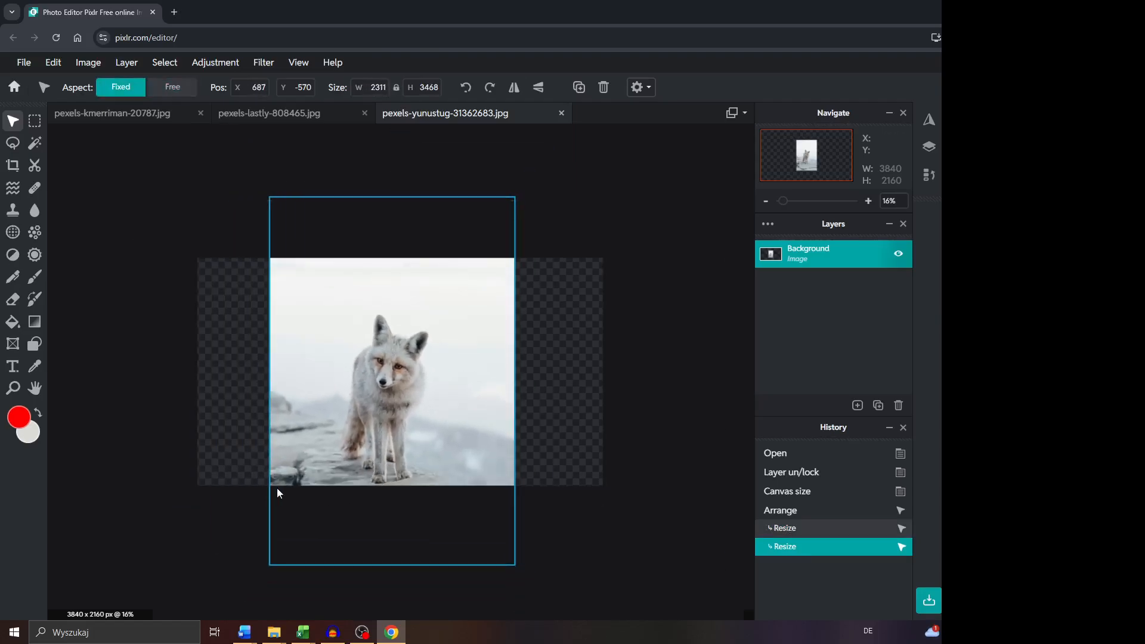
left_click_drag(271, 198, 197, 129)
left_click_drag(394, 315, 452, 328)
left_click_drag(255, 142, 191, 97)
left_click_drag(571, 575, 616, 613)
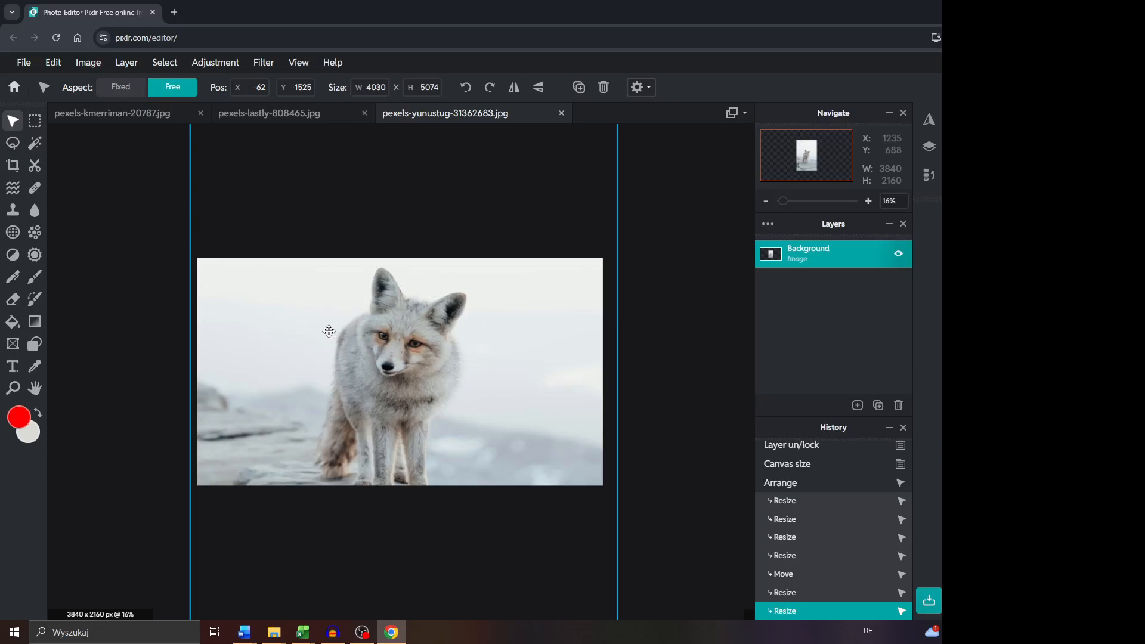
Undo the layer scaling and moving as well as the canvas size change.
key("ctrl+z")
key("ctrl+z")
key("ctrl+z")
key("ctrl+z")
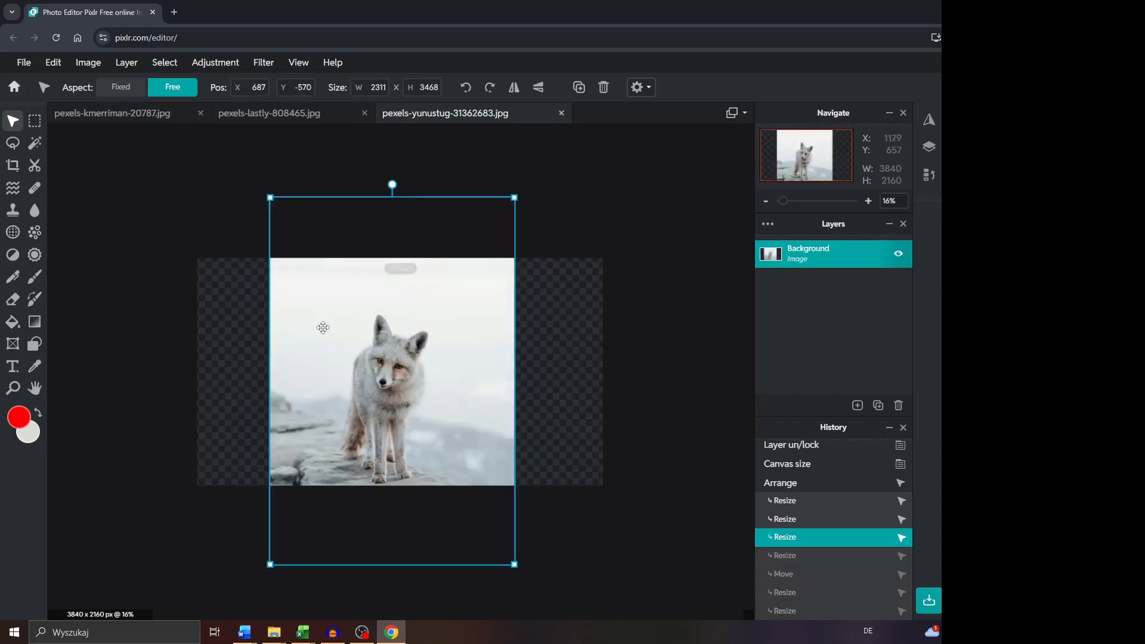
key("ctrl+z")
key("ctrl+z")
key("ctrl+z")
key("ctrl+z")
key("ctrl+z")
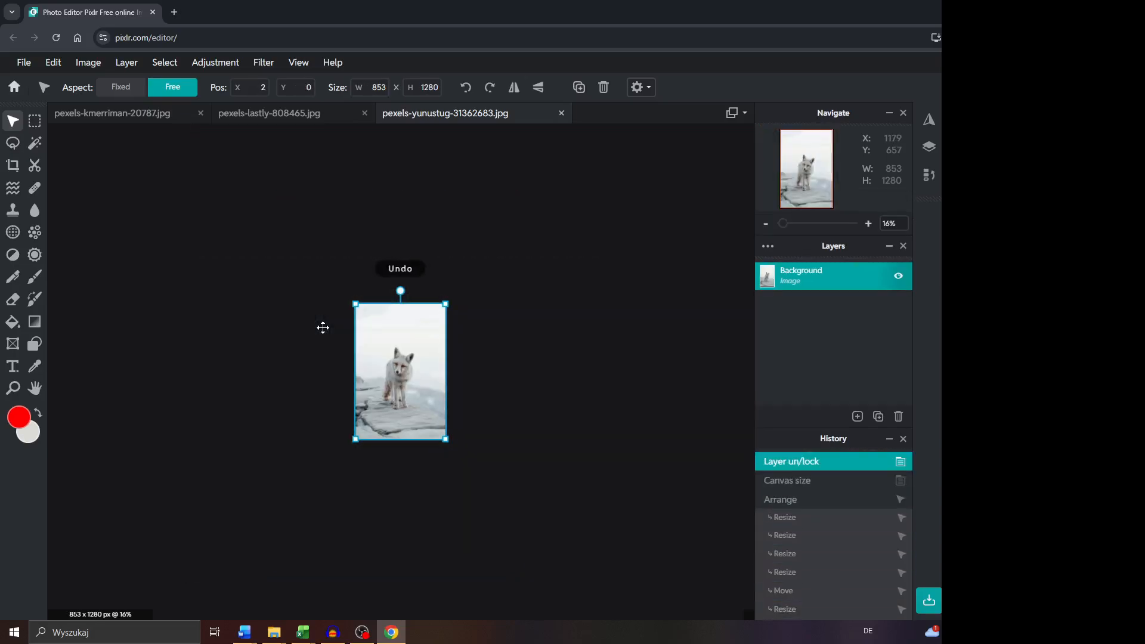
Use the Crop tool with free constraint to trim the sky above the fox, leaving a frame about 985 px high.
key("ctrl+plus")
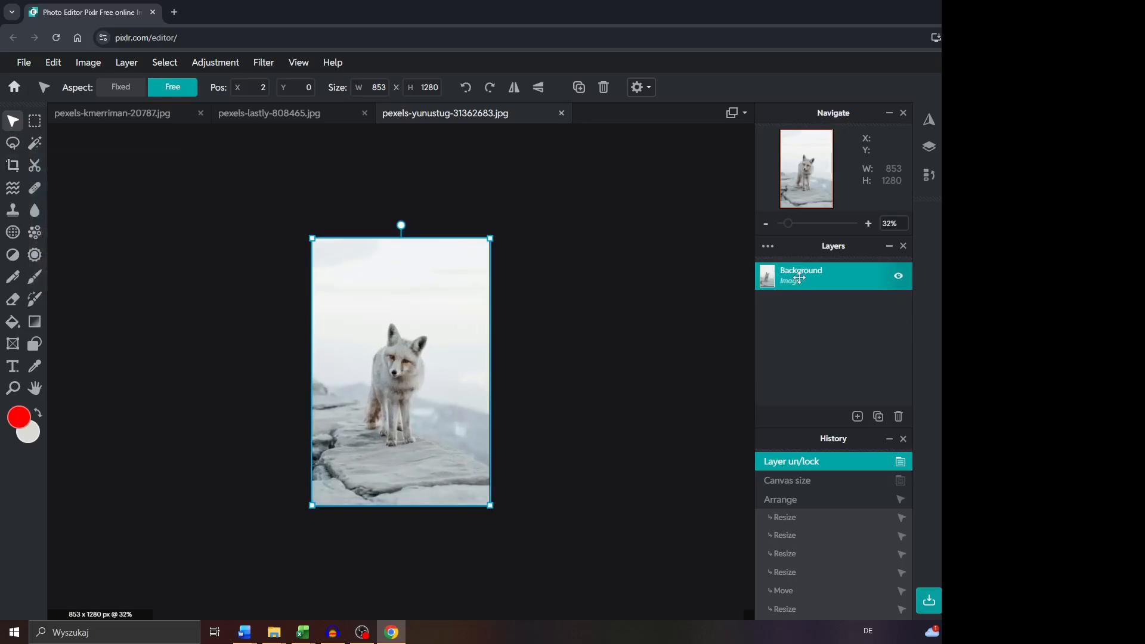
left_click(13, 166)
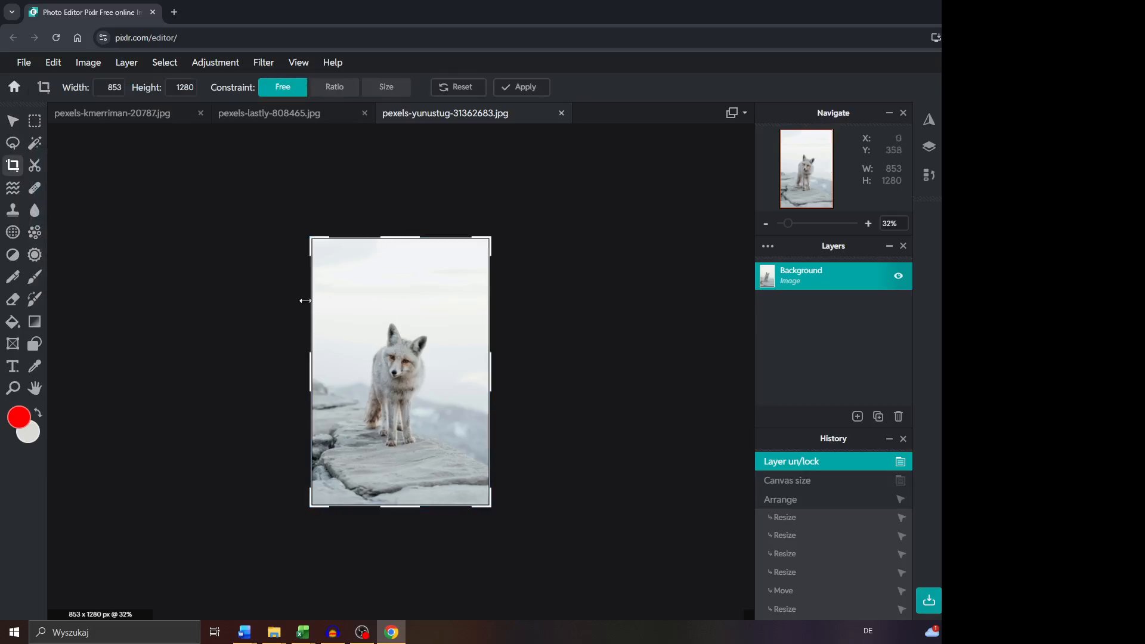
scroll(350, 314, "up", 1)
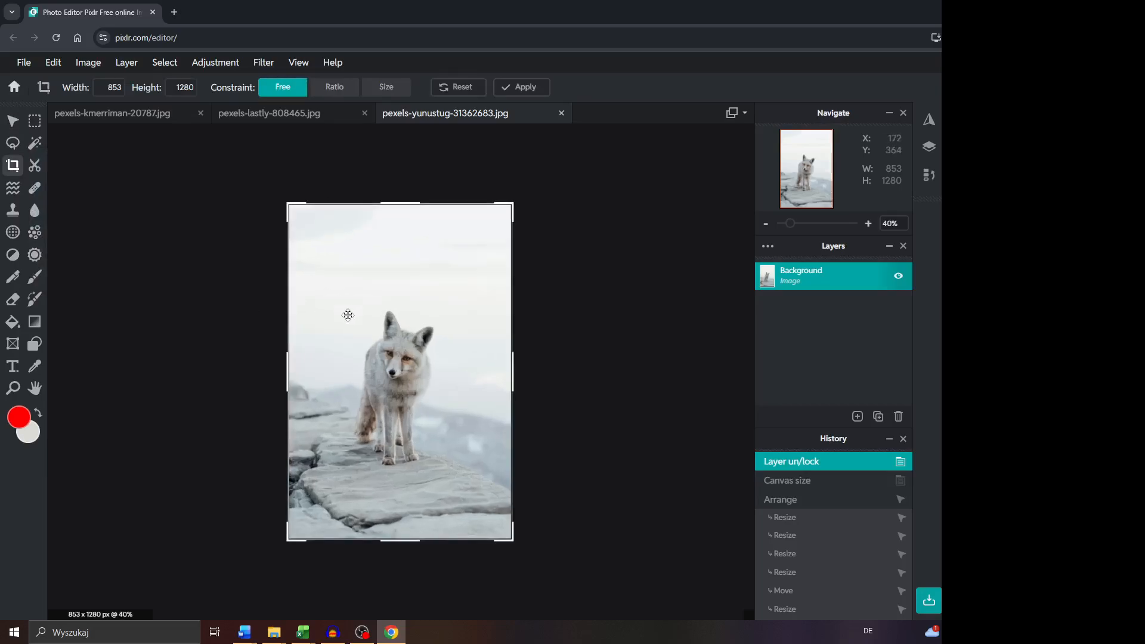
scroll(348, 315, "up", 1)
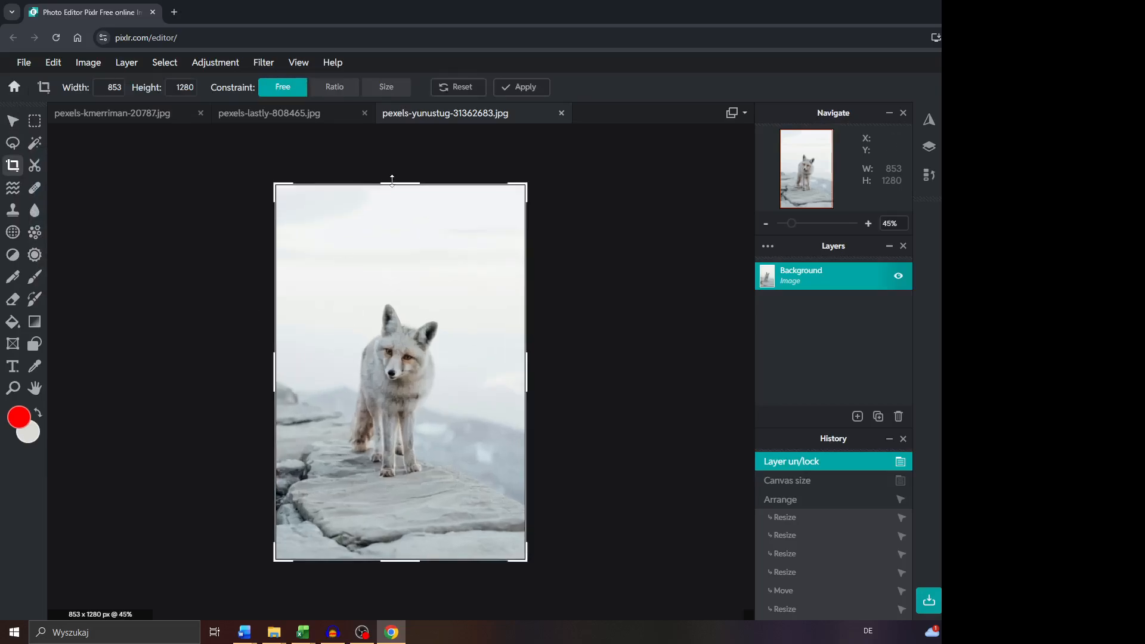
left_click_drag(394, 186, 395, 270)
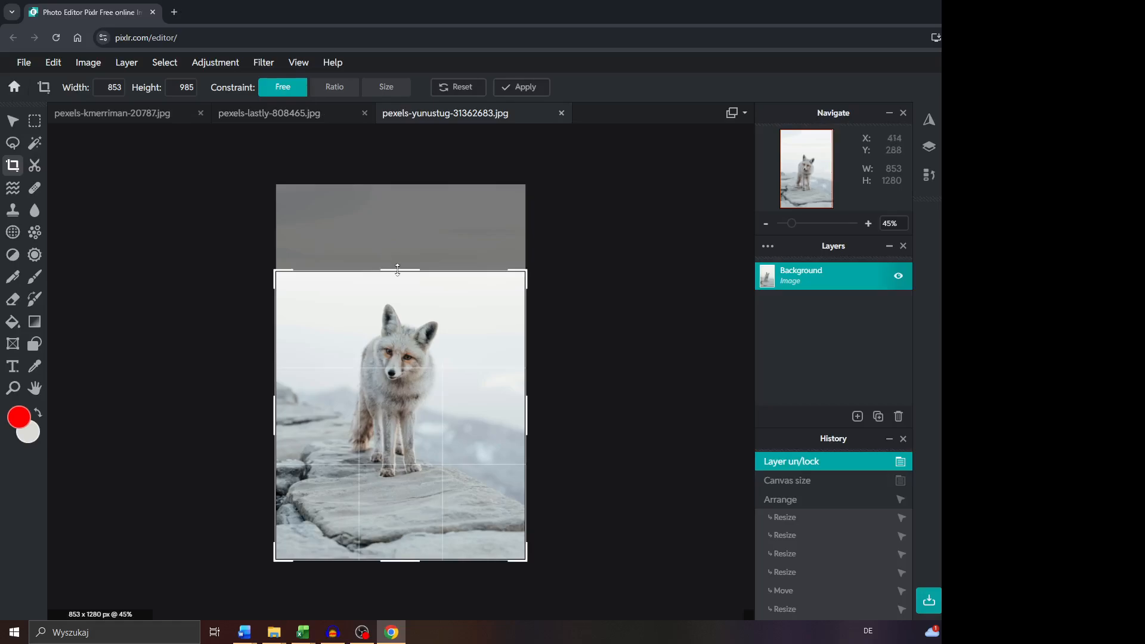
Try the crop frame with a 1:1 ratio constraint and with the fixed size constraint.
left_click(332, 89)
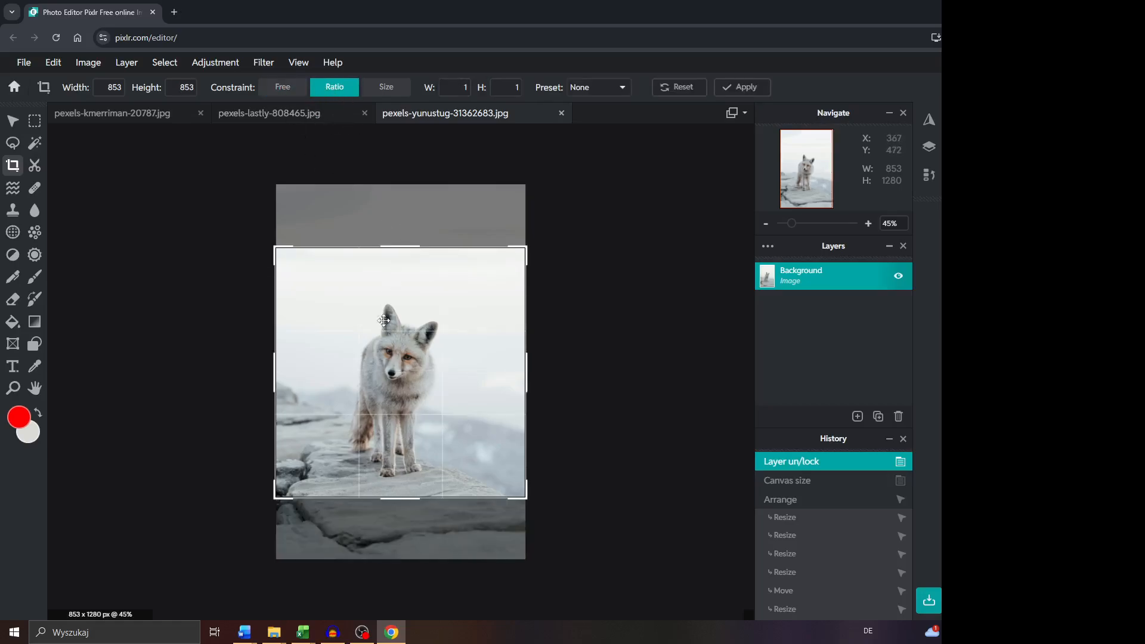
mouse_move(381, 318)
left_mouse_down()
mouse_move(379, 286)
mouse_move(379, 338)
left_mouse_up()
left_click(386, 87)
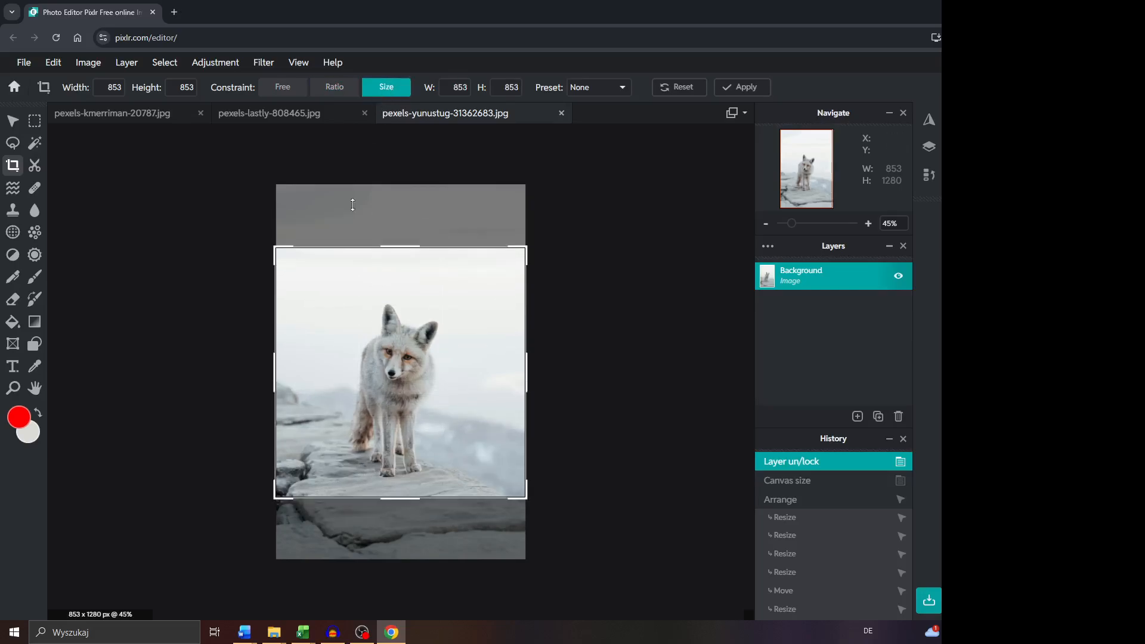
double_click(451, 88)
Crop the image around the fox using the 16:9 (Widescreen) preset and shift the photo to about X 0, Y -370.
left_click(620, 88)
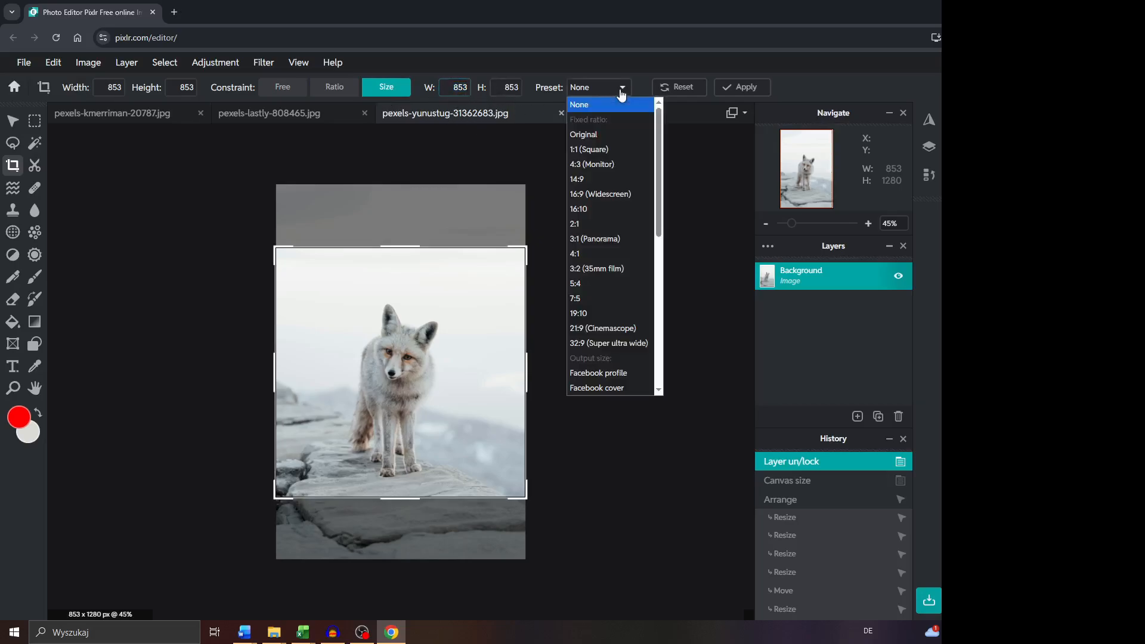
left_click(595, 197)
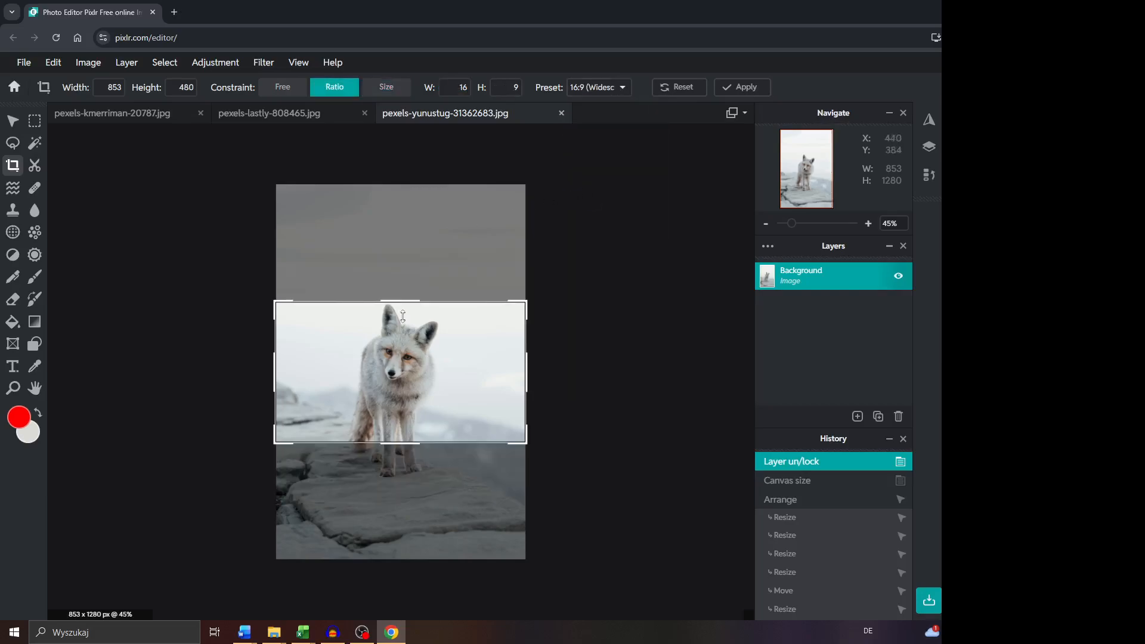
mouse_move(408, 366)
left_mouse_down()
mouse_move(400, 314)
mouse_move(399, 398)
mouse_move(398, 325)
mouse_move(397, 380)
mouse_move(394, 364)
left_mouse_up()
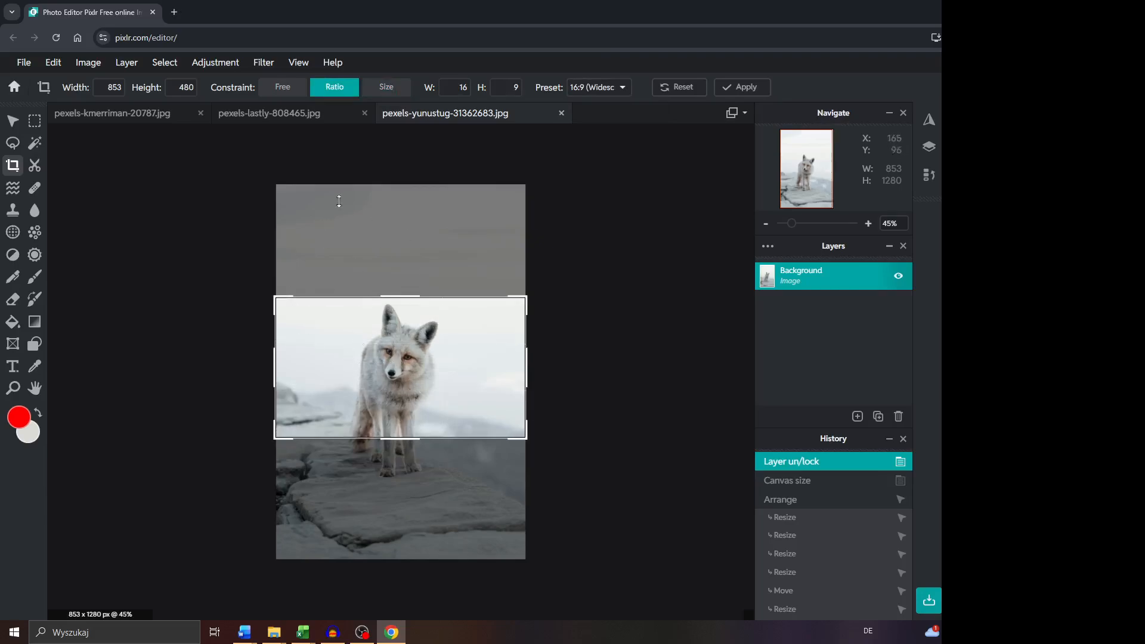
left_click(736, 90)
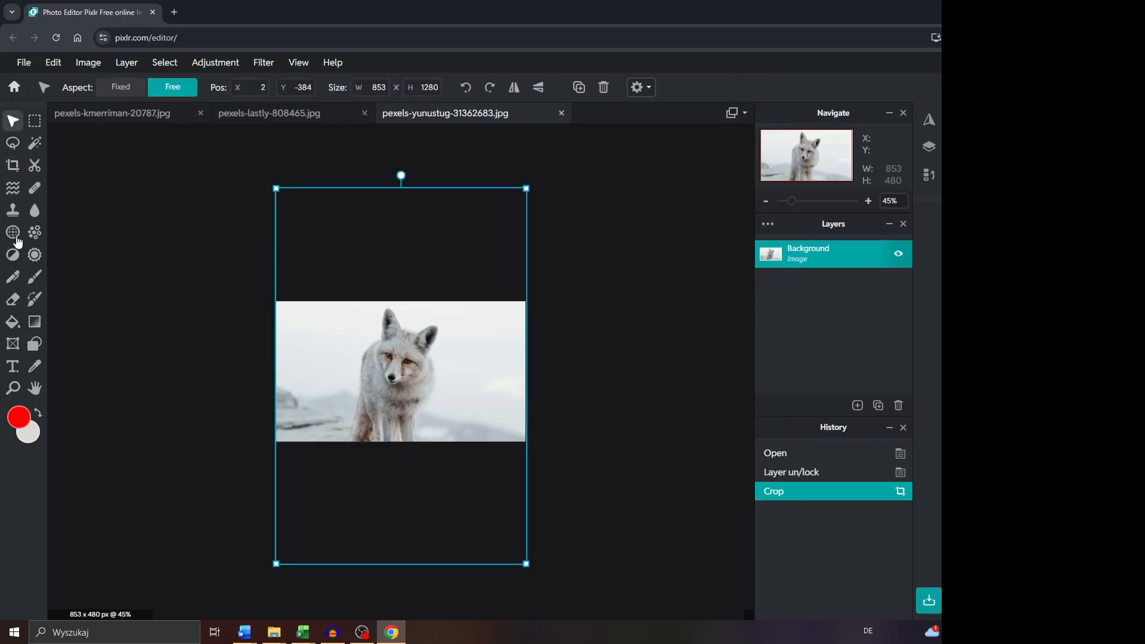
mouse_move(394, 385)
left_mouse_down()
mouse_move(396, 342)
mouse_move(395, 393)
mouse_move(394, 381)
mouse_move(434, 382)
mouse_move(392, 387)
left_mouse_up()
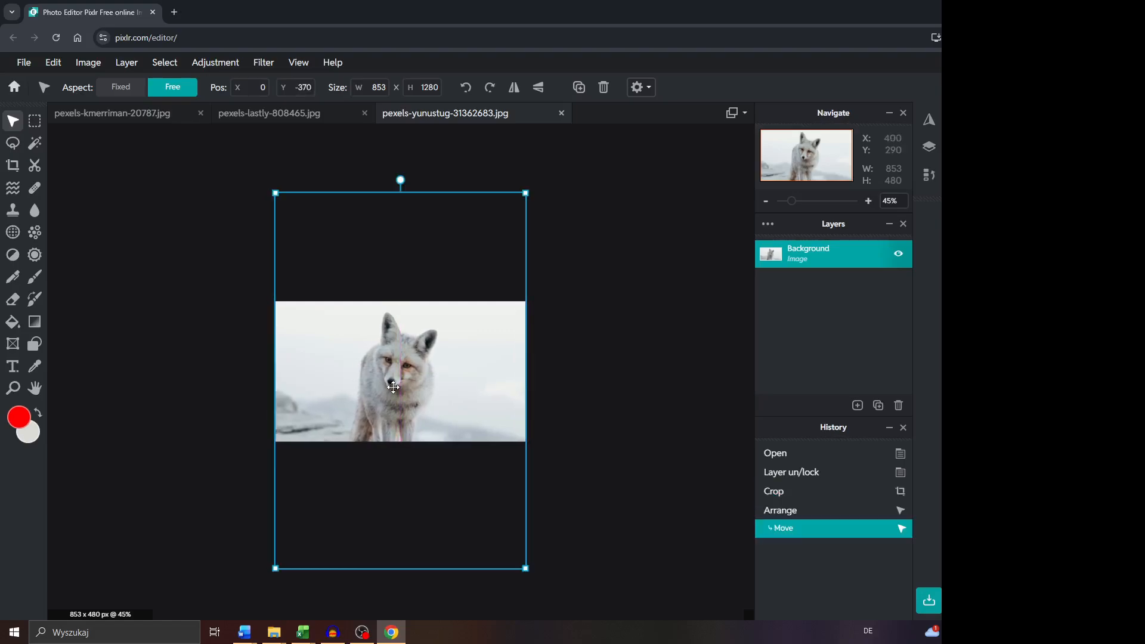